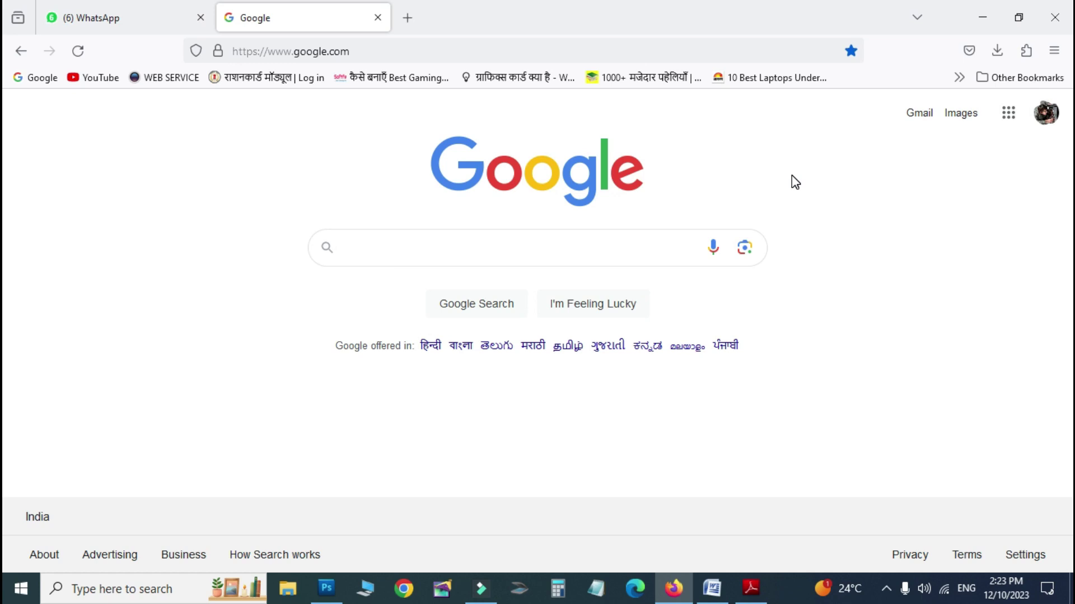
Search Google for 'black and white to color photo free' and open Fotor's colorize photo result
left_click(632, 249)
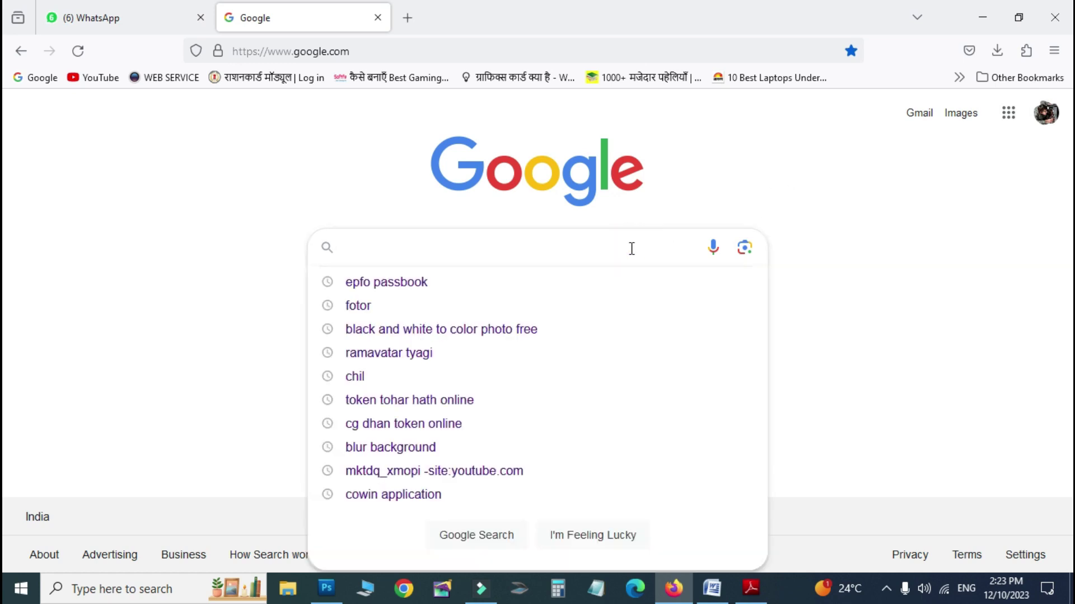
type("bla")
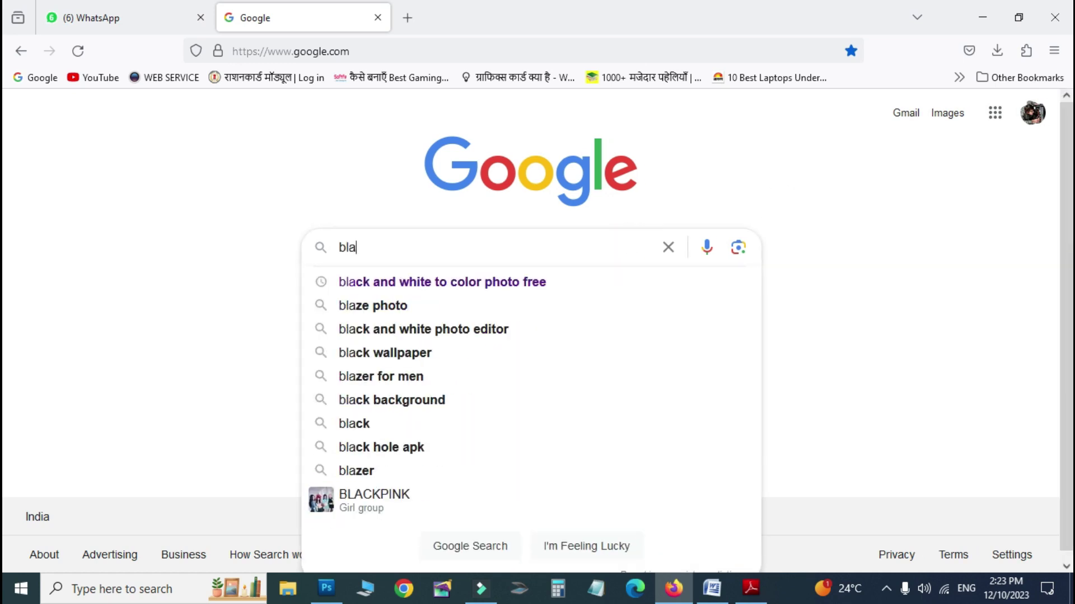
left_click(477, 283)
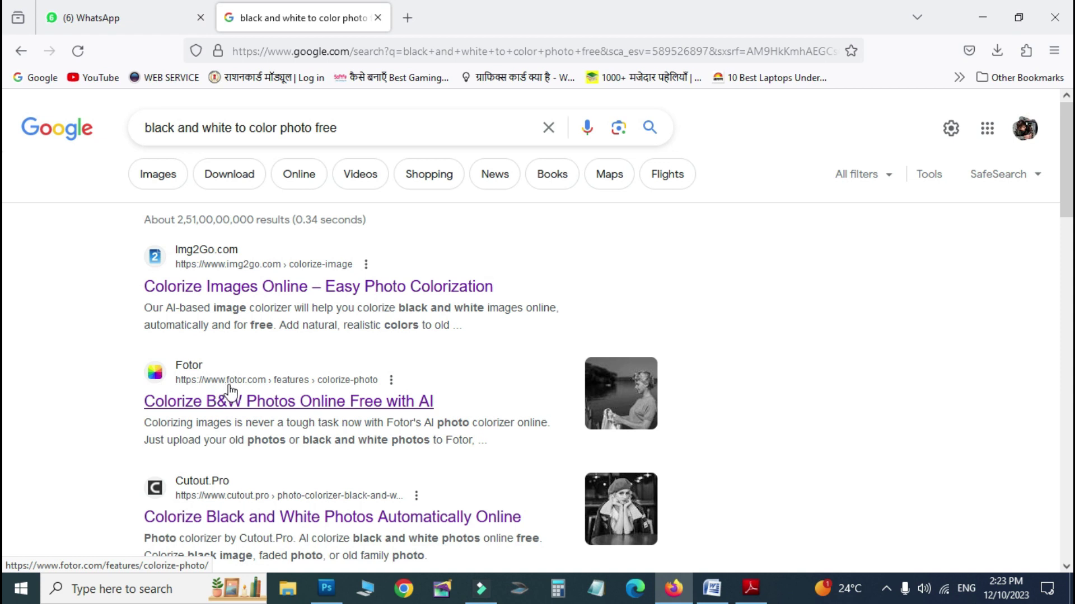
left_click(283, 411)
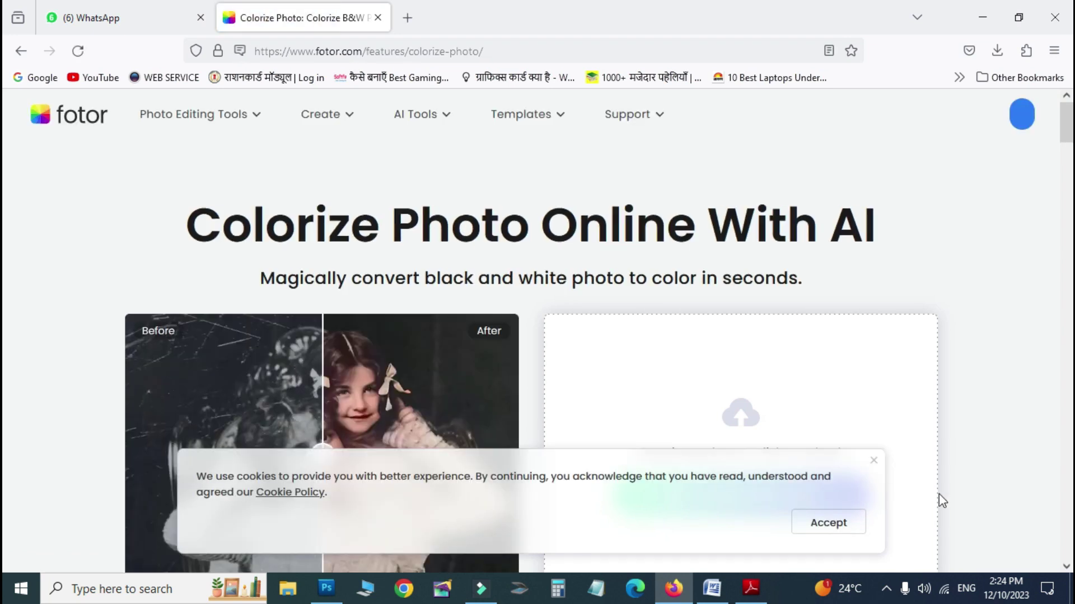
Accept the cookie notice and upload the 1213 sepia portrait into Fotor's Old Photo Restorer
left_click(828, 521)
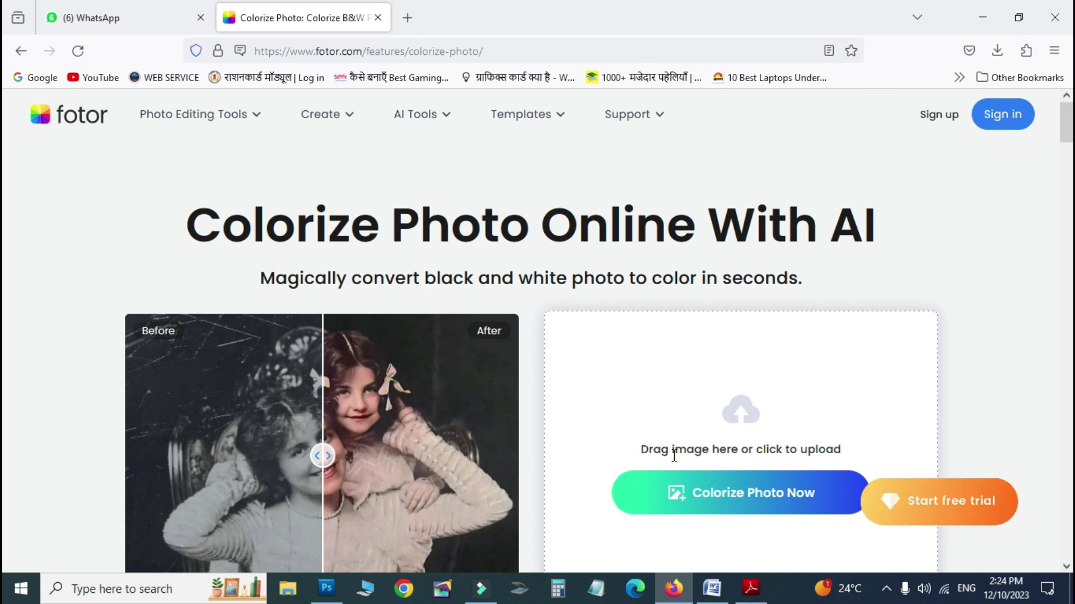
left_click(745, 486)
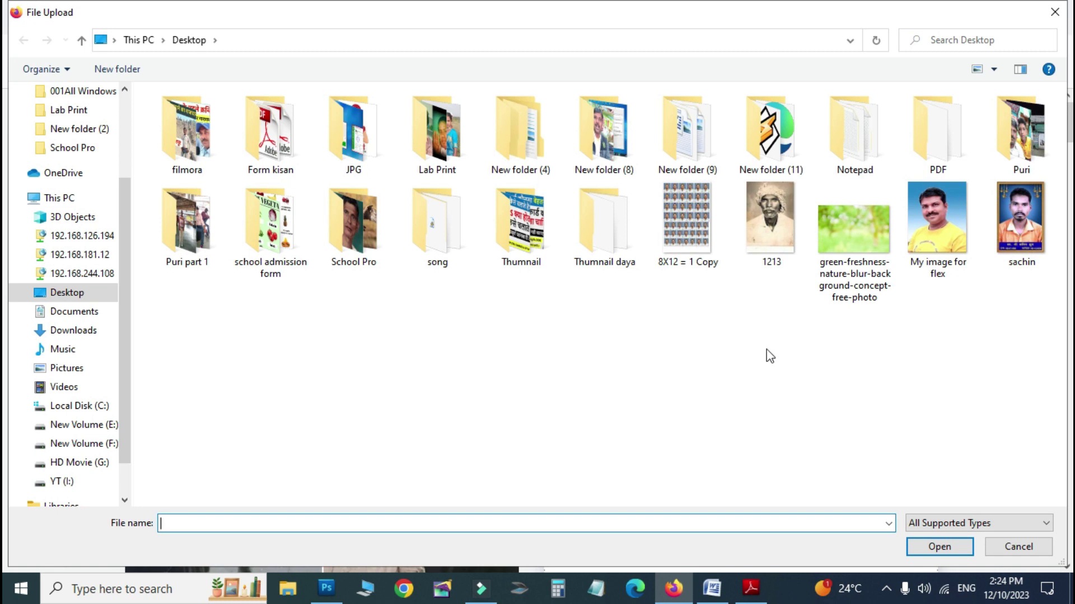
left_click(766, 228)
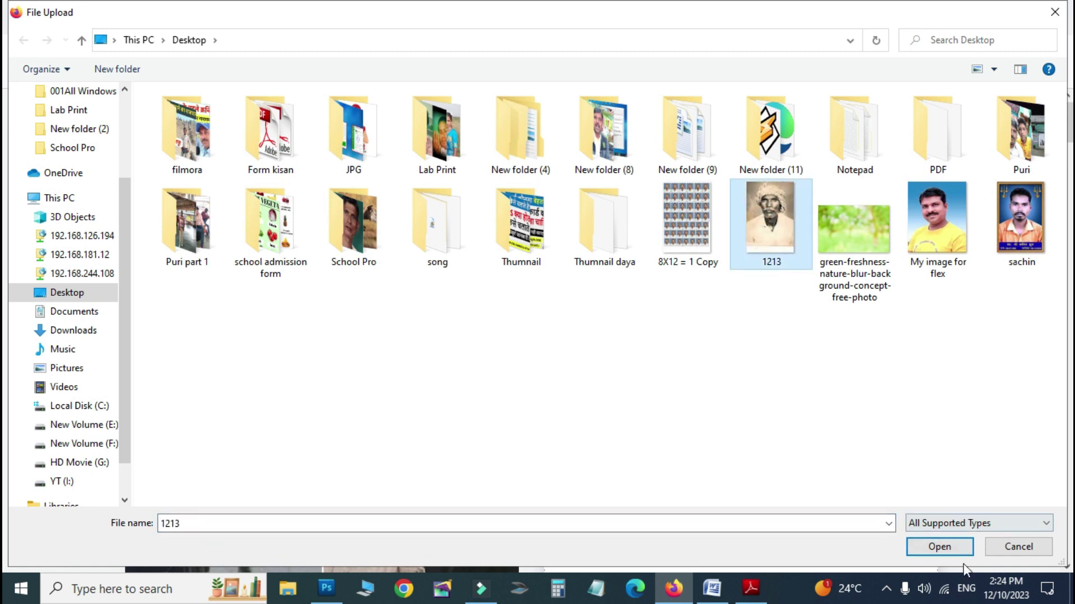
left_click(946, 547)
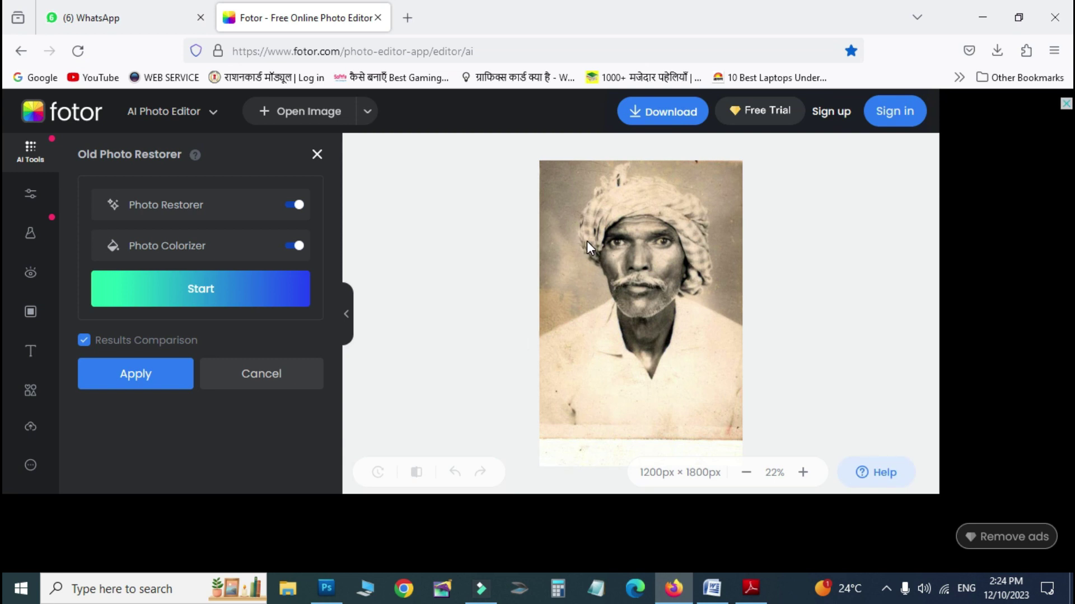
Start the Old Photo Restorer to restore and colorize the 1213 portrait
left_click(196, 291)
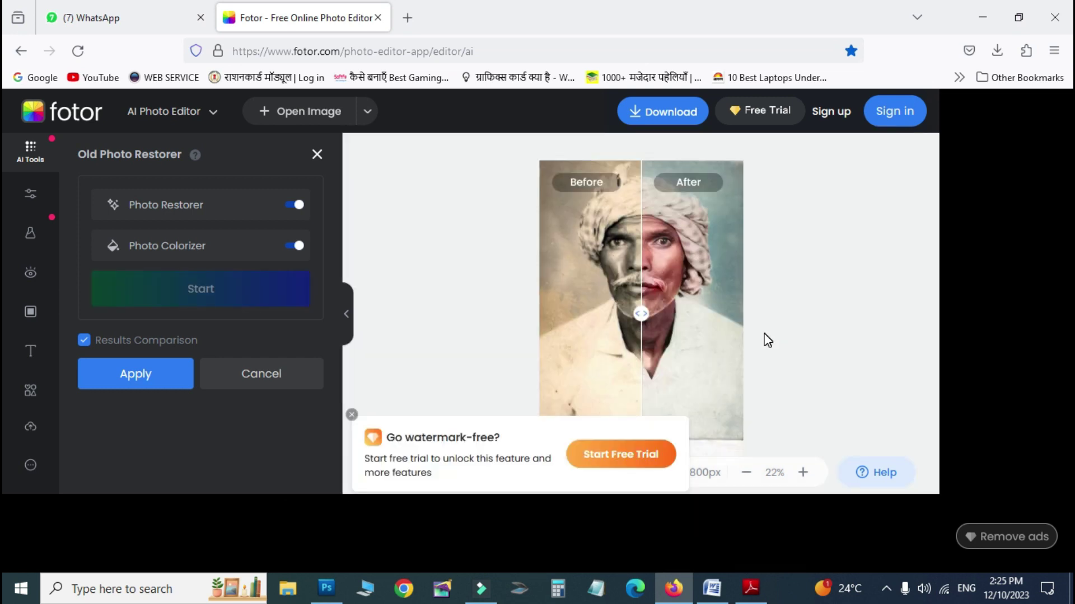
Slide the Before/After divider to compare the colorized portrait against the sepia original
left_click_drag(641, 314, 524, 330)
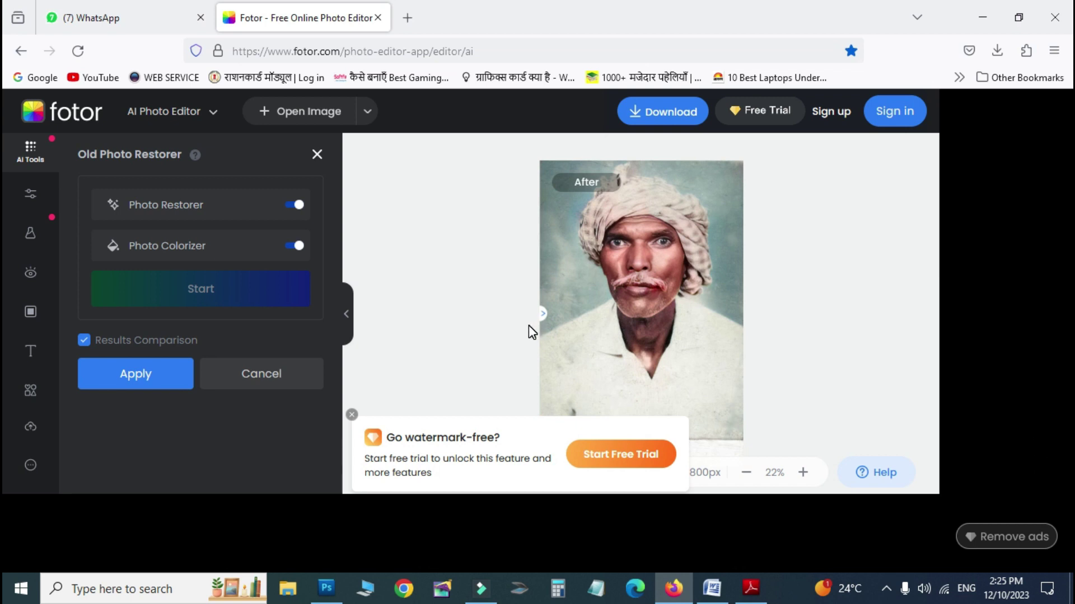
left_click_drag(543, 312, 647, 313)
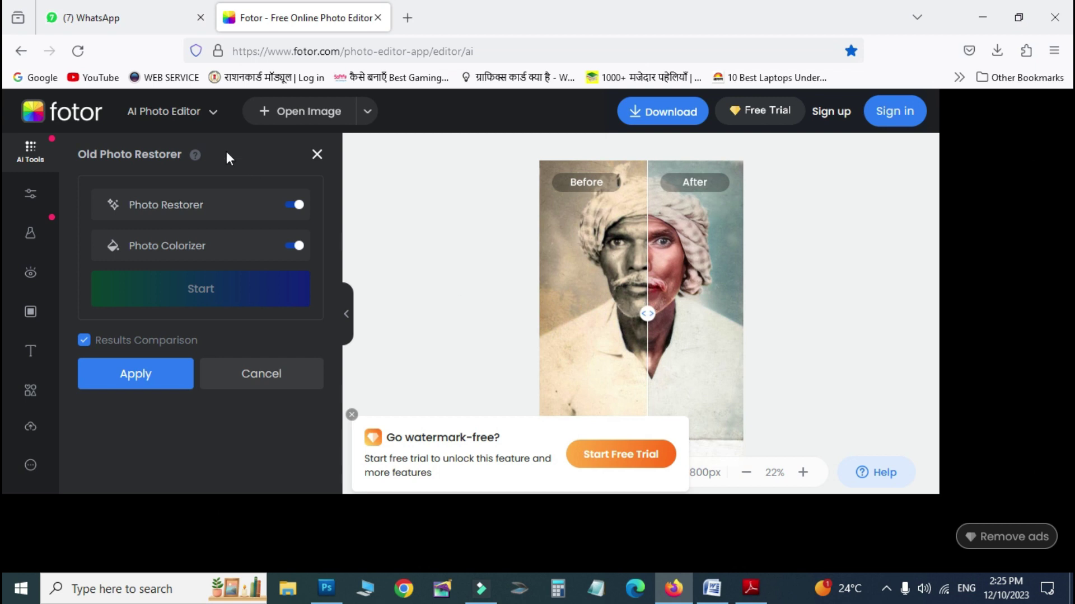
left_click(210, 112)
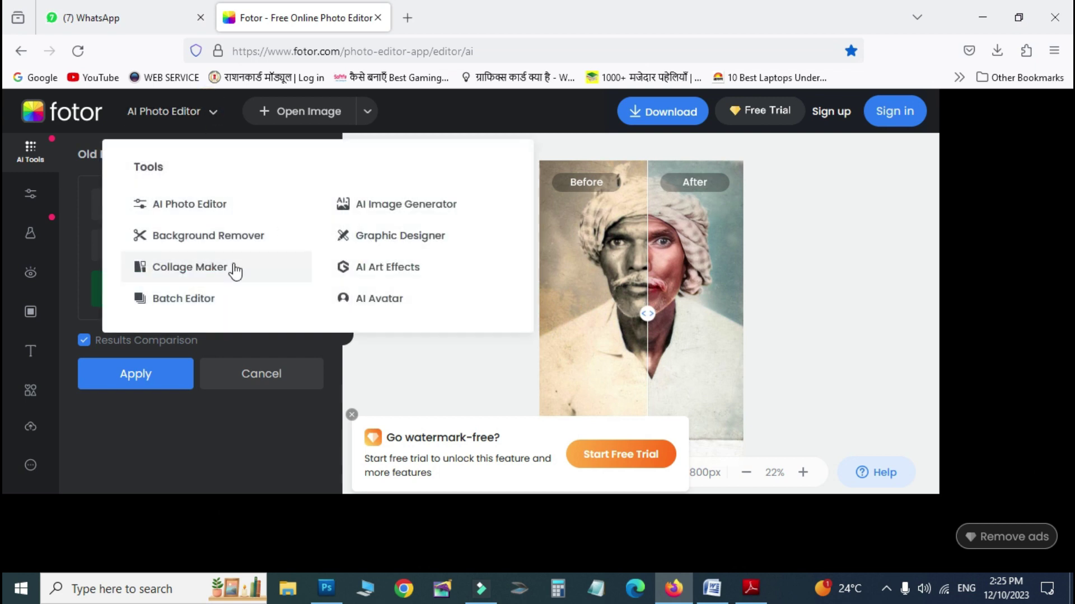
left_click(208, 109)
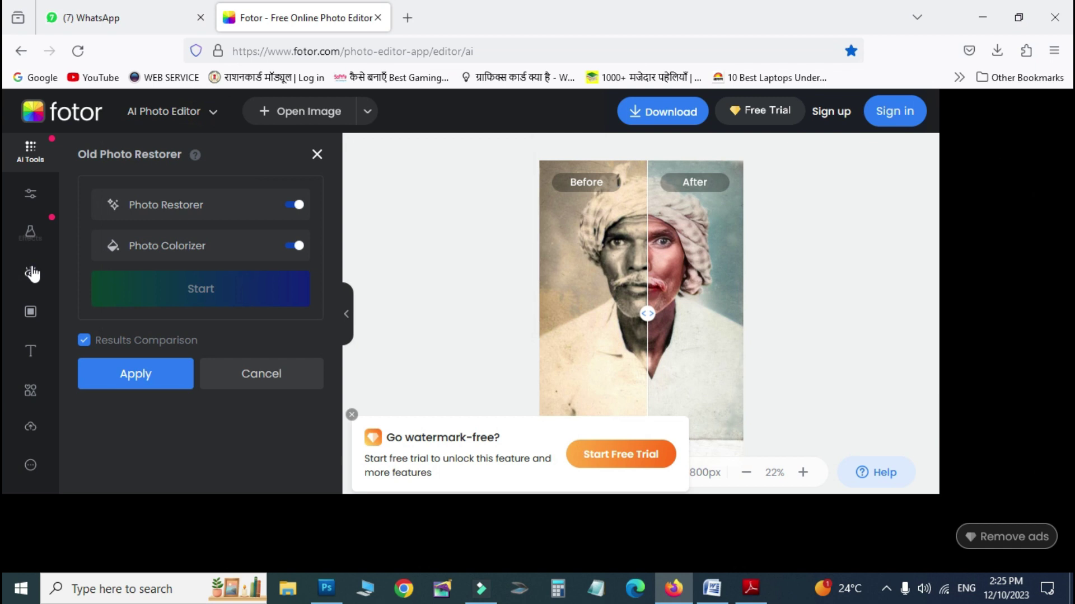
left_click(30, 464)
left_click(25, 287)
left_click_drag(642, 313, 541, 324)
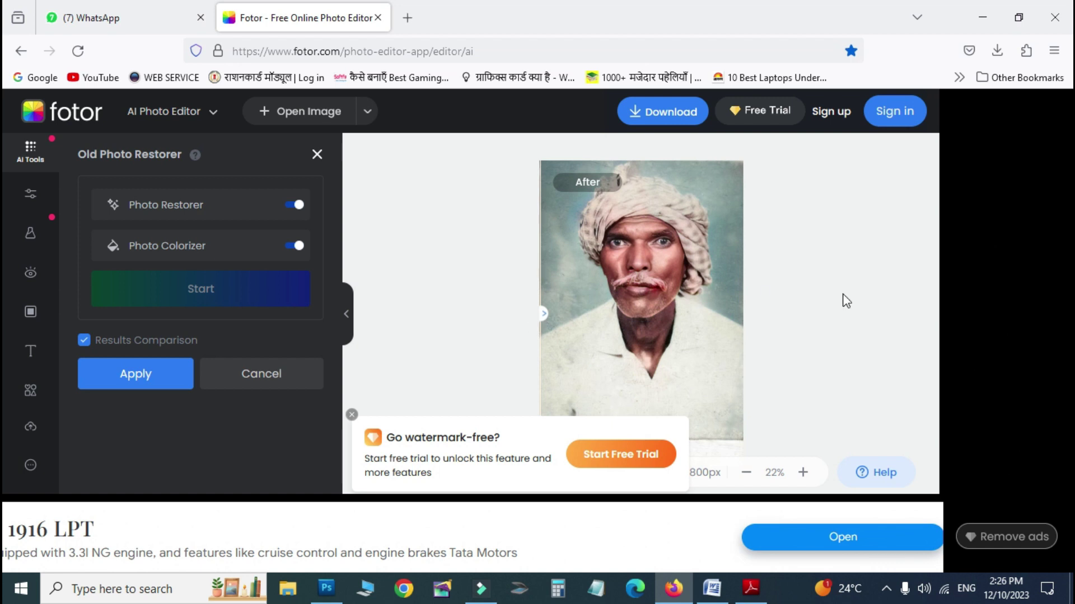
Apply the edits and try downloading the colorized portrait as a JPG
left_click(653, 109)
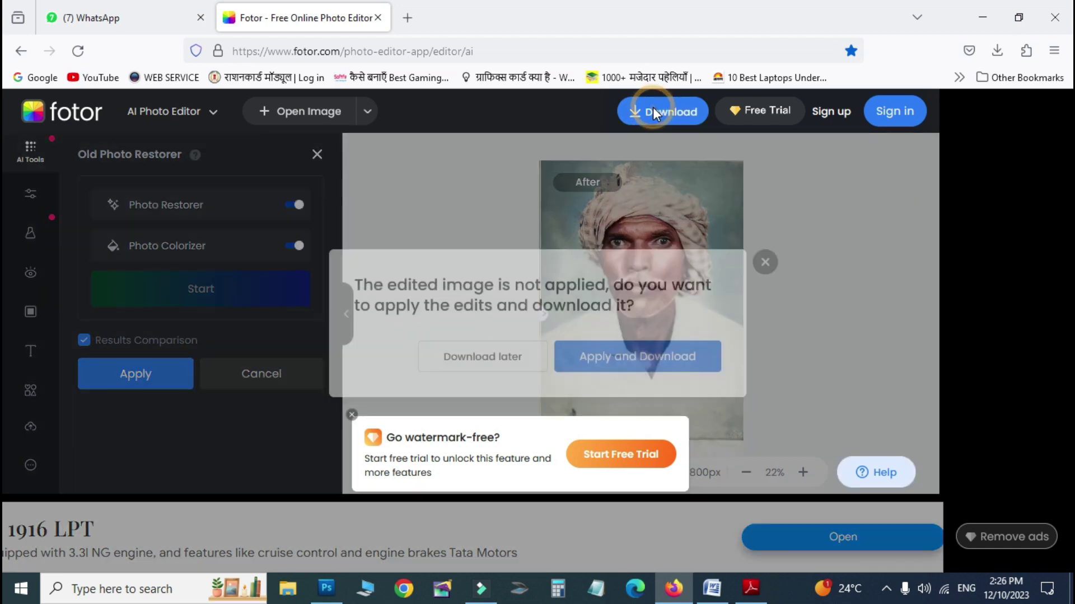
left_click(630, 366)
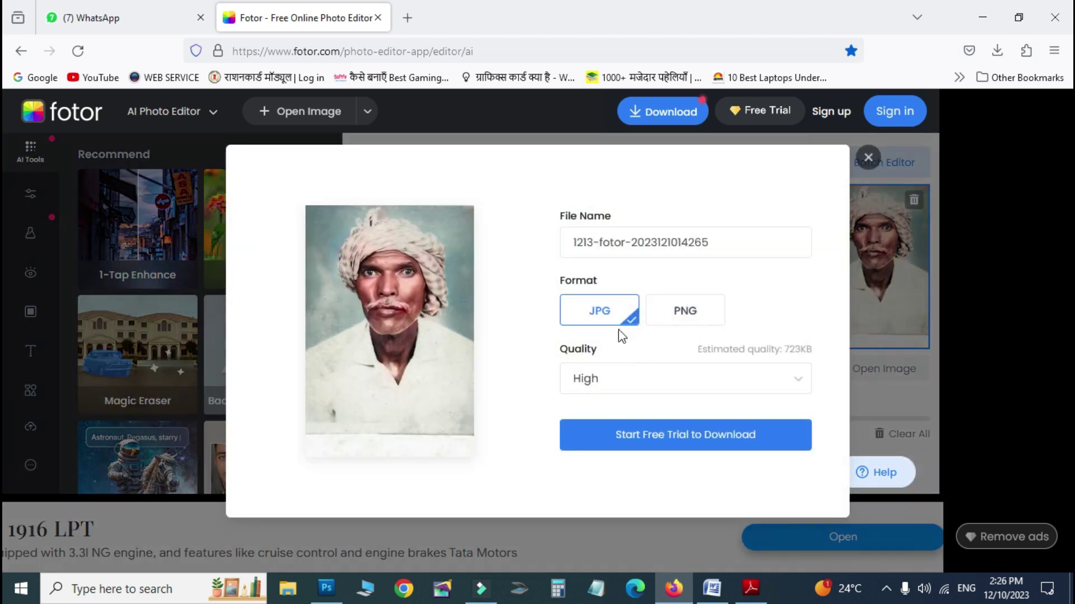
left_click(684, 435)
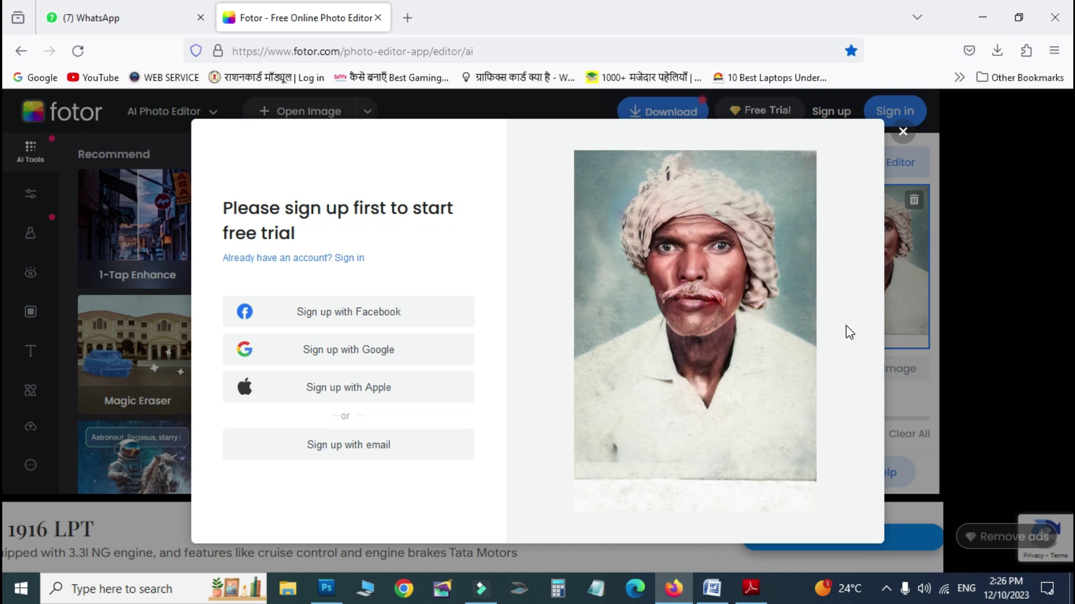
Save a cropped browser screenshot of the colorized portrait and open it from Downloads
right_click(970, 112)
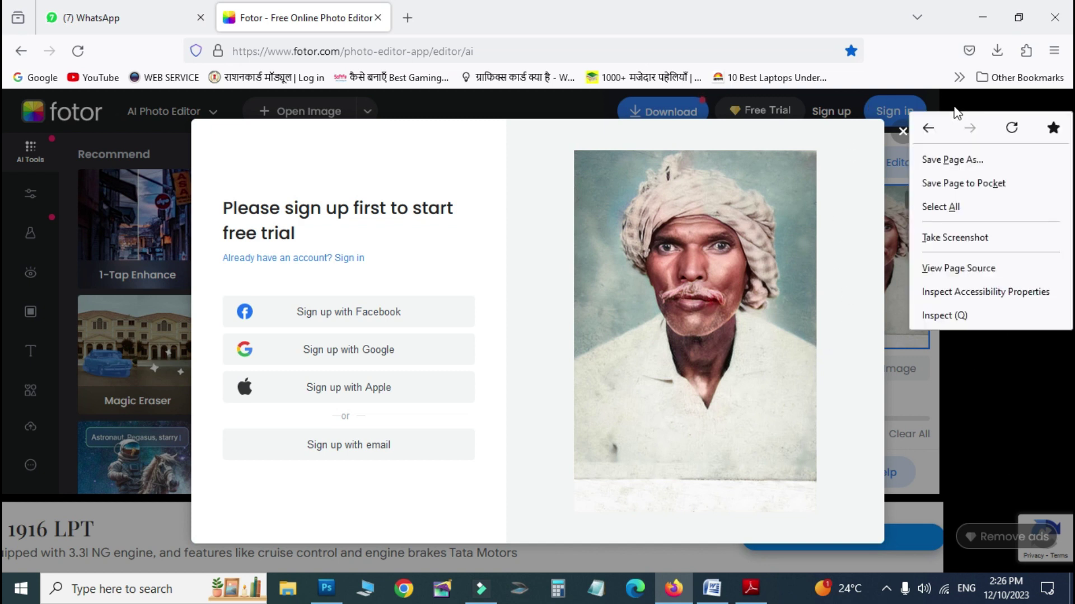
left_click(961, 237)
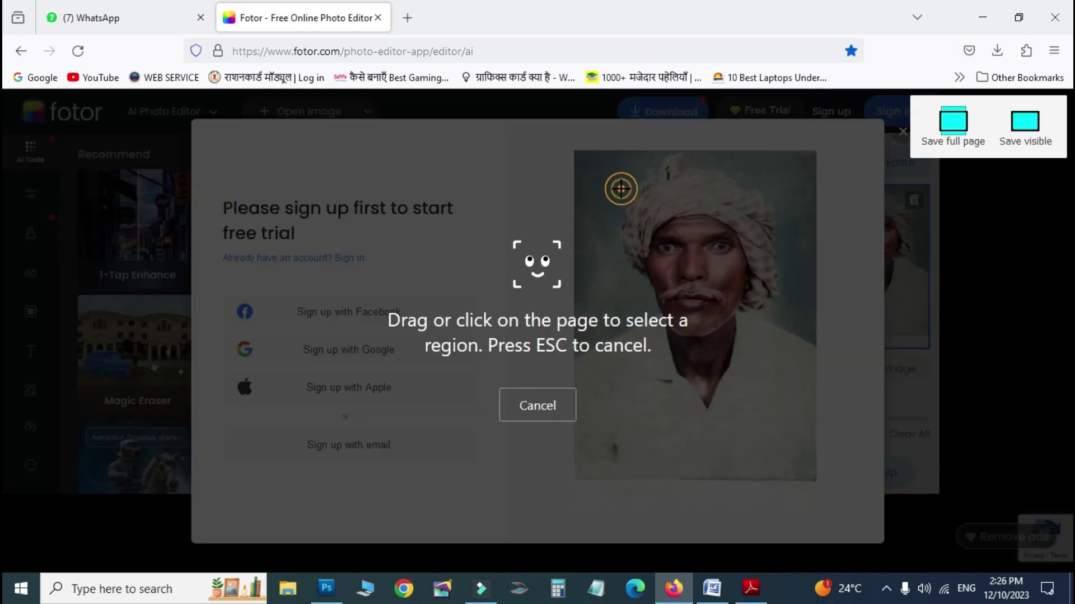
left_click(619, 187)
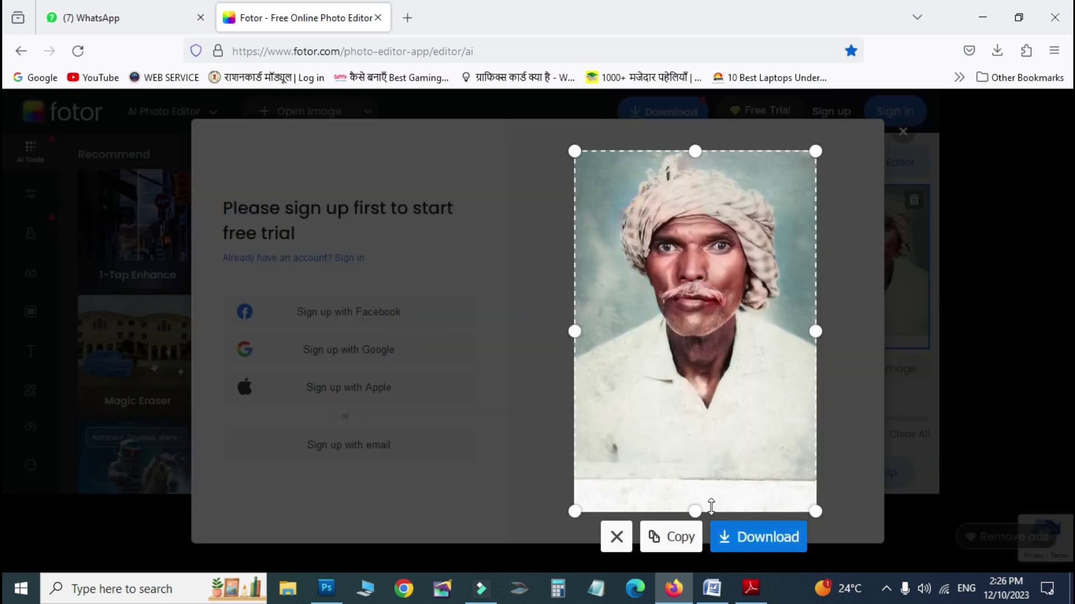
left_click_drag(695, 510, 701, 462)
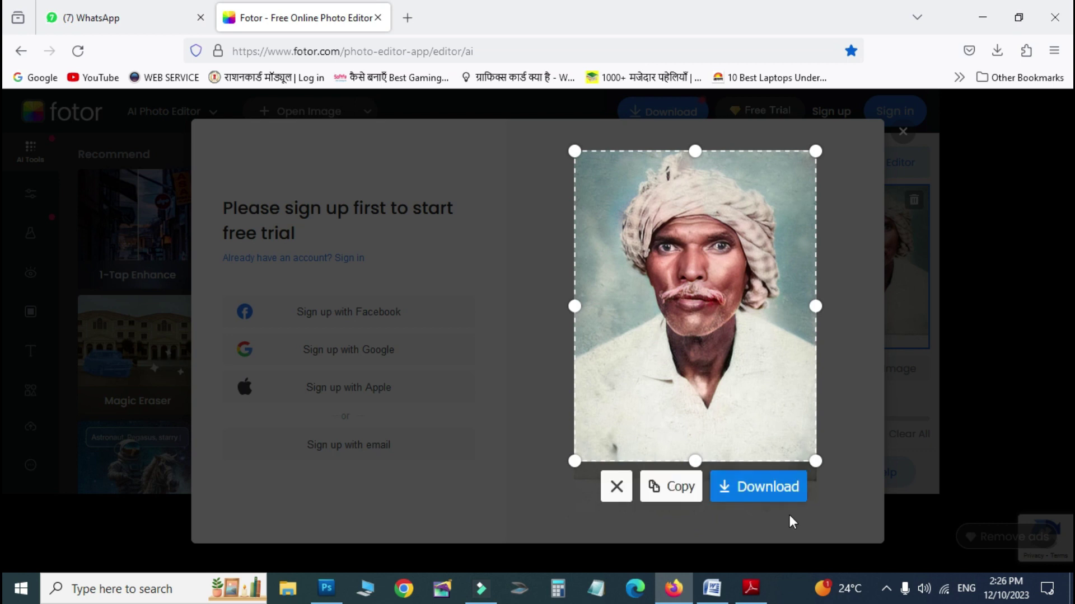
left_click(773, 488)
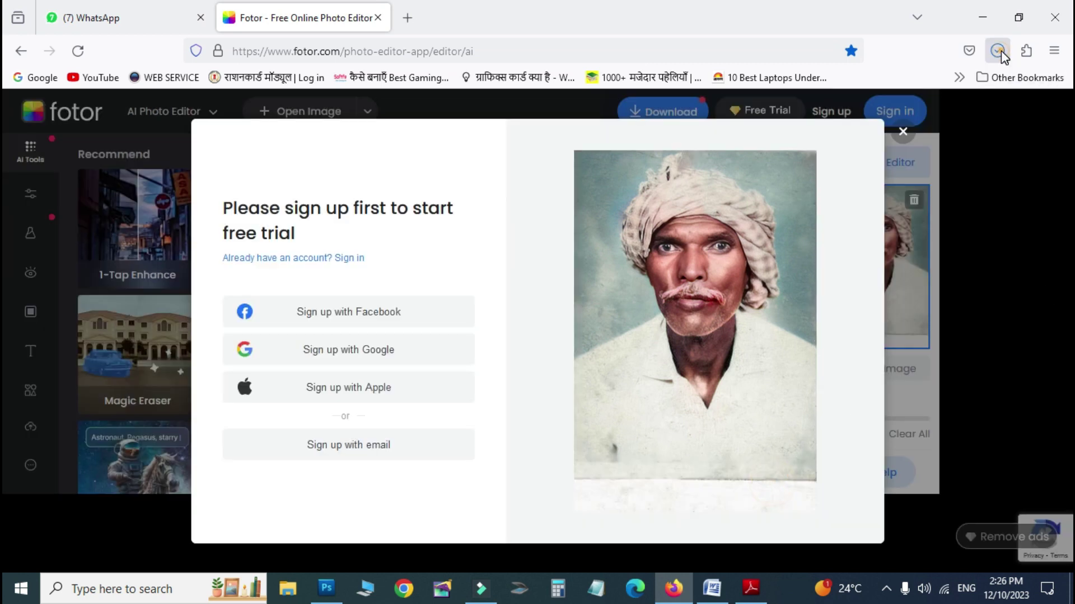
left_click(998, 51)
left_click(808, 88)
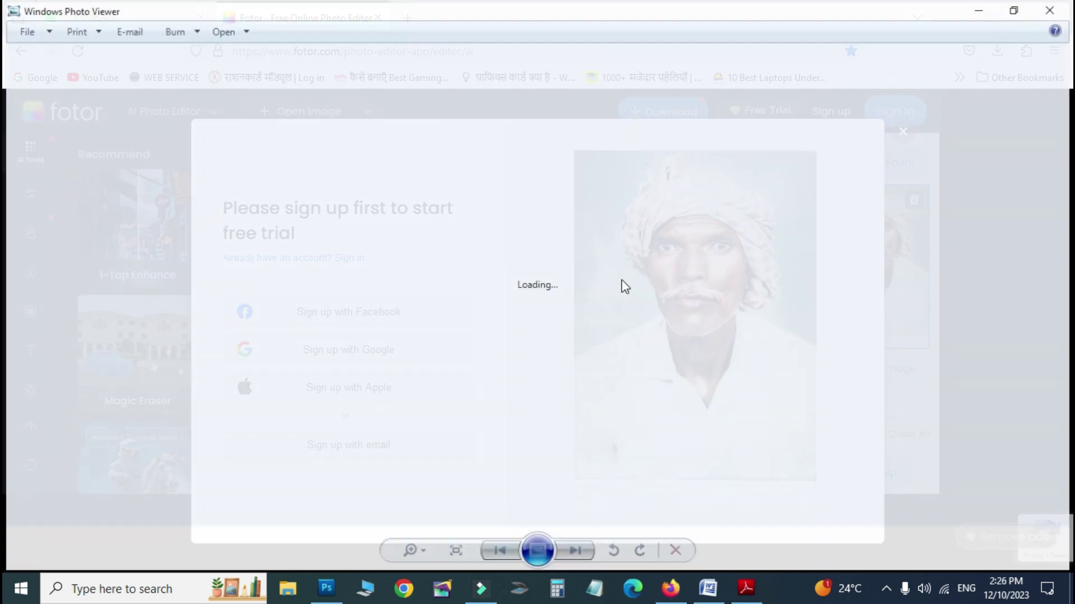
Open the original sepia 1213 photo from the desktop for comparison, then return to Fotor in Firefox
scroll(639, 261, "down", 2)
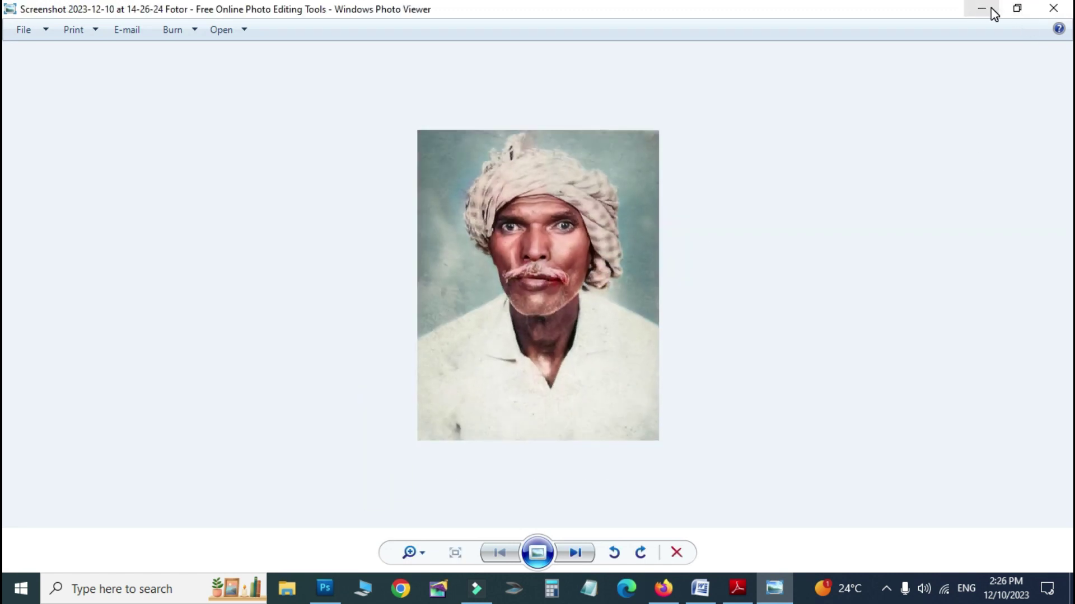
left_click(994, 12)
left_click(986, 17)
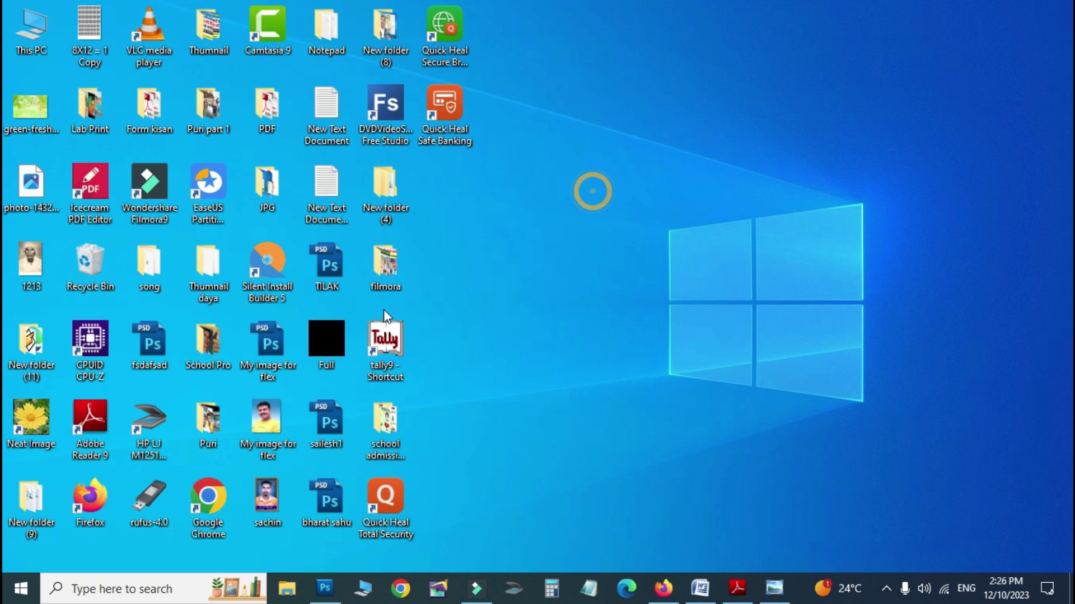
double_click(31, 267)
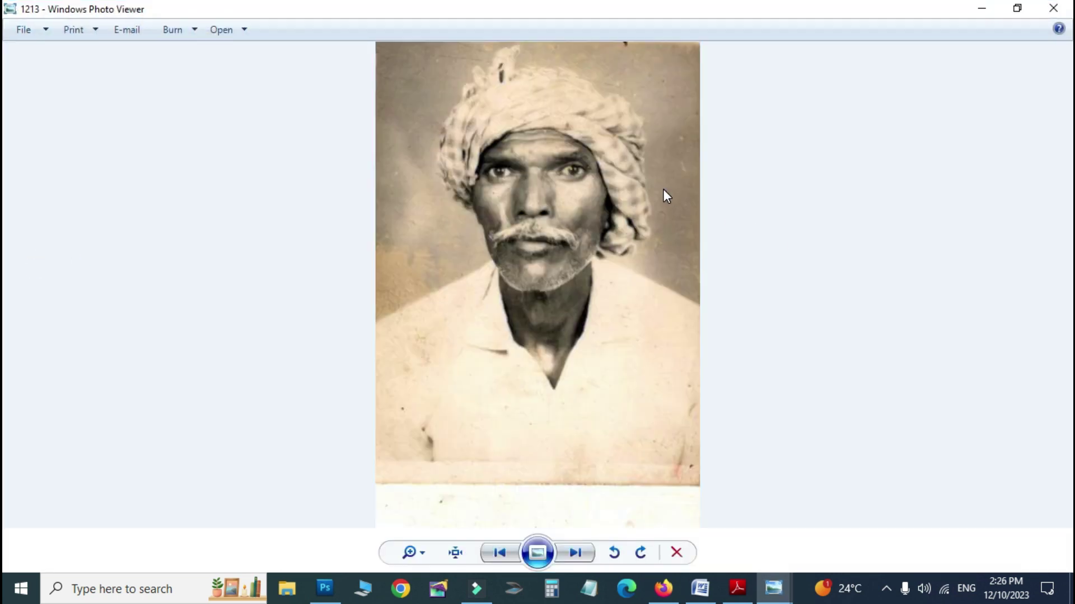
scroll(662, 190, "down", 2)
left_click(664, 588)
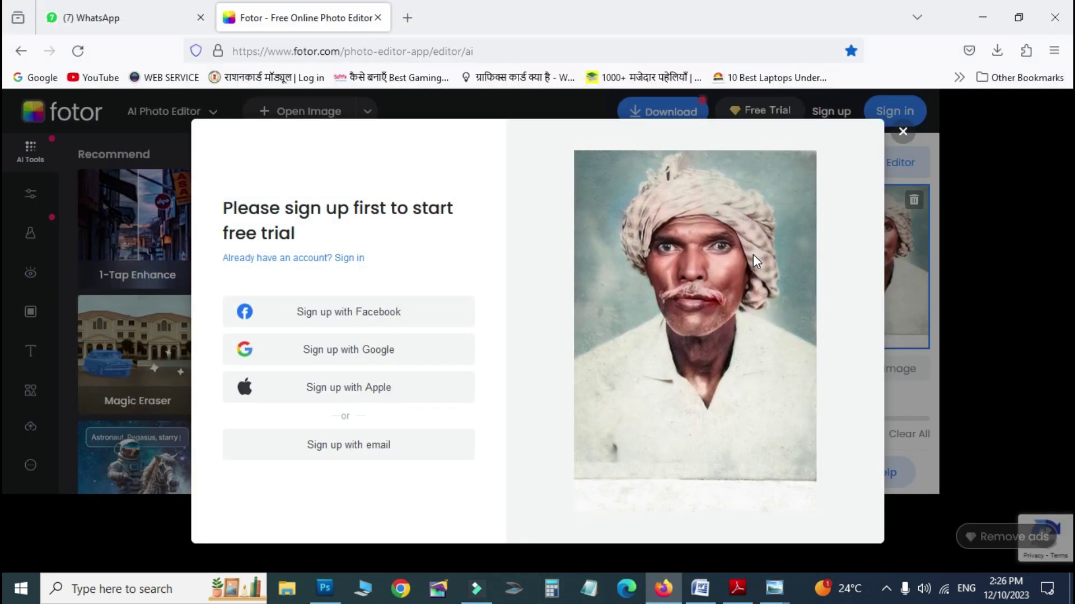